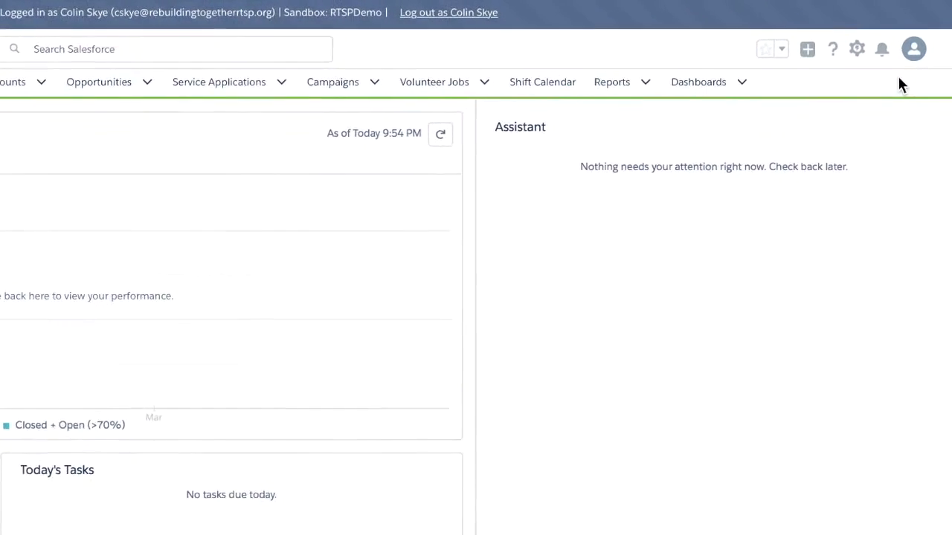
Open the logged-in user's own profile and start replacing the placeholder profile photo.
{"action": "left_click", "coordinate": [911, 64]}
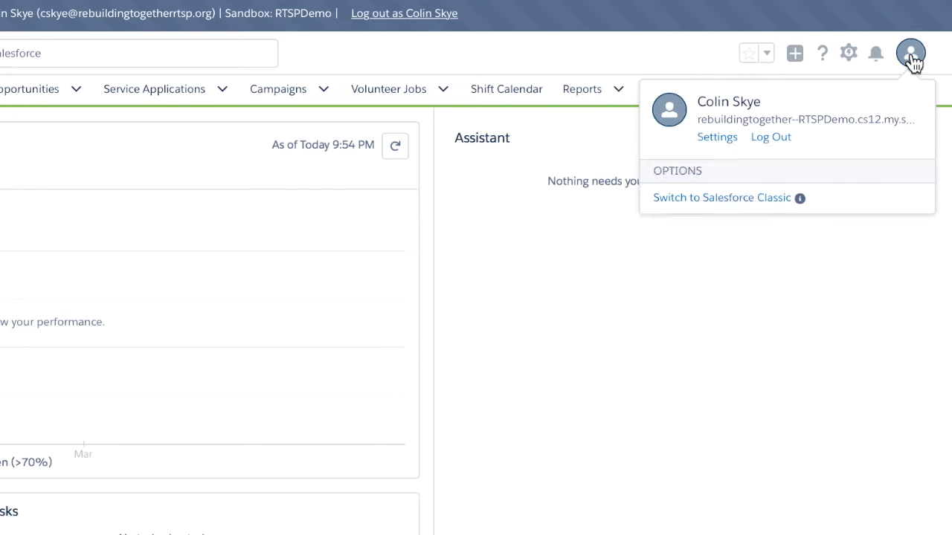
{"action": "left_click", "coordinate": [670, 113]}
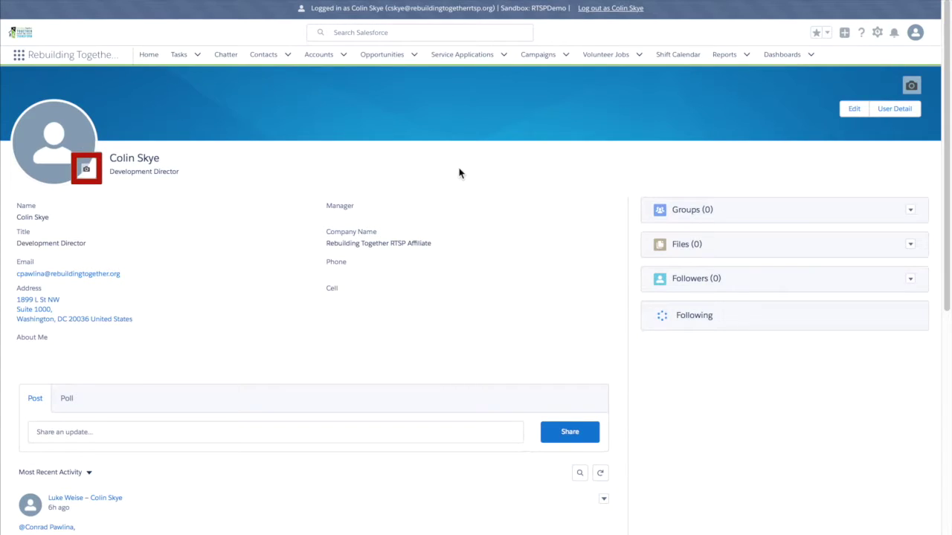
{"action": "left_click", "coordinate": [86, 171]}
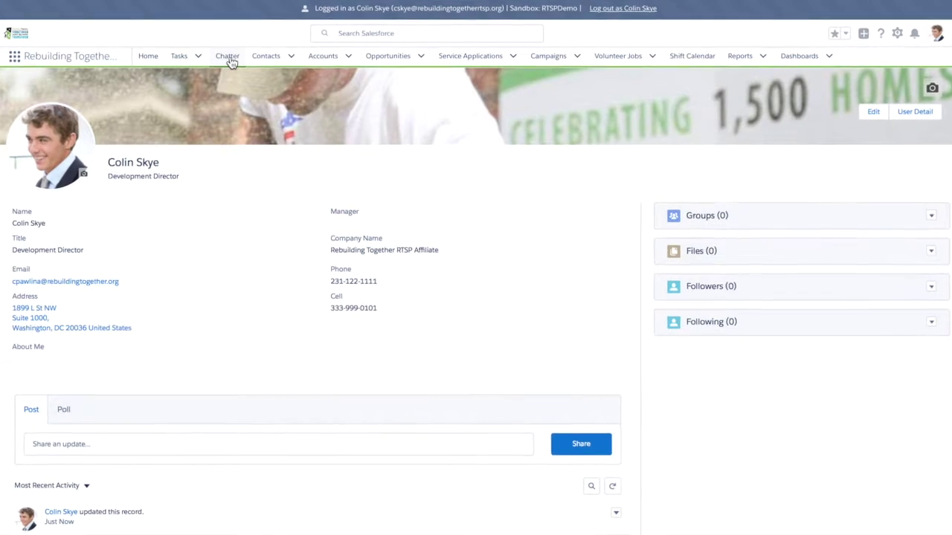
Share the copied text as an update to My Followers in the Chatter feed.
{"action": "left_click", "coordinate": [266, 61]}
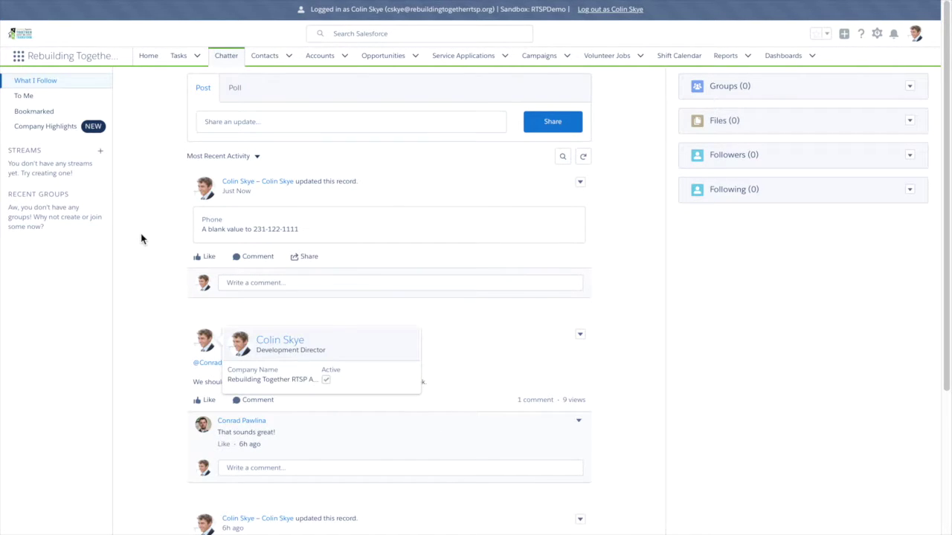
{"action": "left_click", "coordinate": [273, 124]}
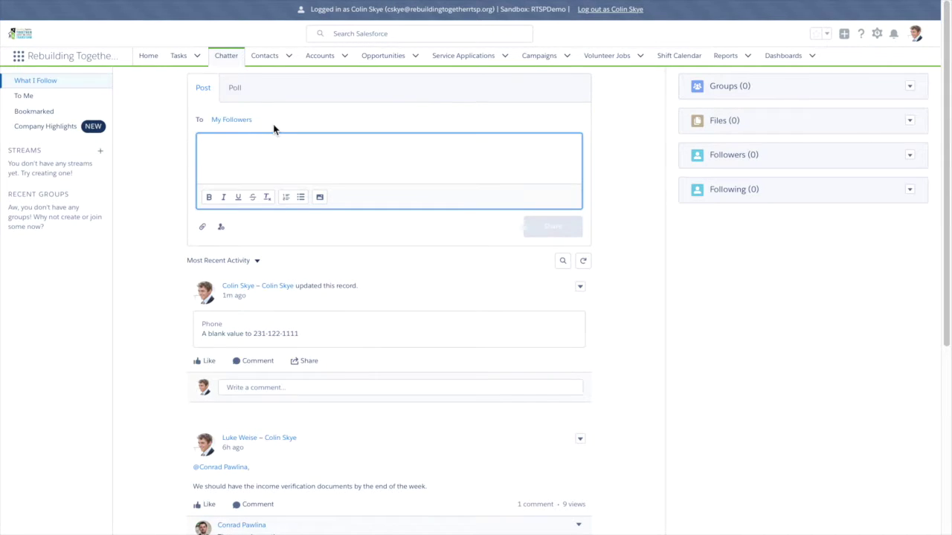
{"action": "key", "text": "ctrl+v"}
{"action": "left_click", "coordinate": [534, 235]}
Check the available actions for the feed post about the changed email address.
{"action": "scroll", "coordinate": [399, 276], "scroll_direction": "down", "scroll_amount": 3}
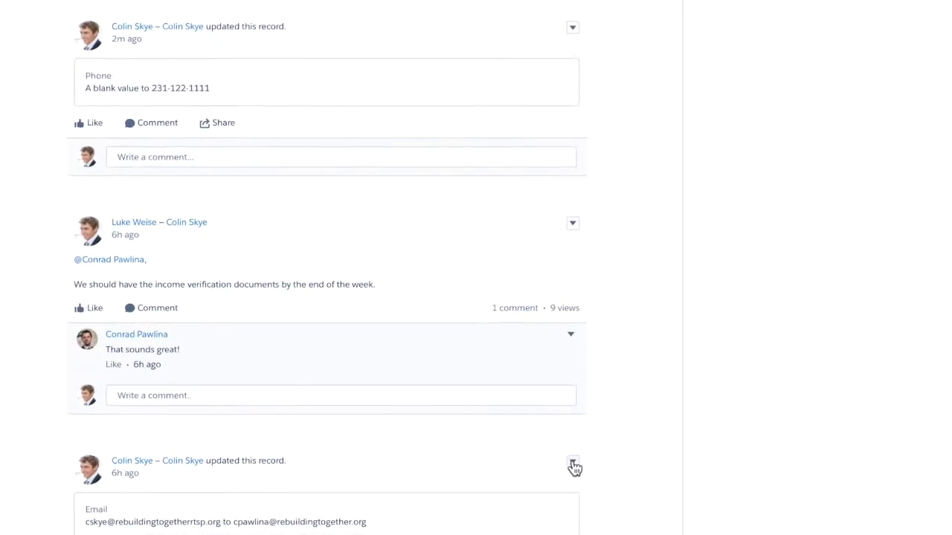
{"action": "left_click", "coordinate": [579, 477]}
{"action": "left_click", "coordinate": [540, 477]}
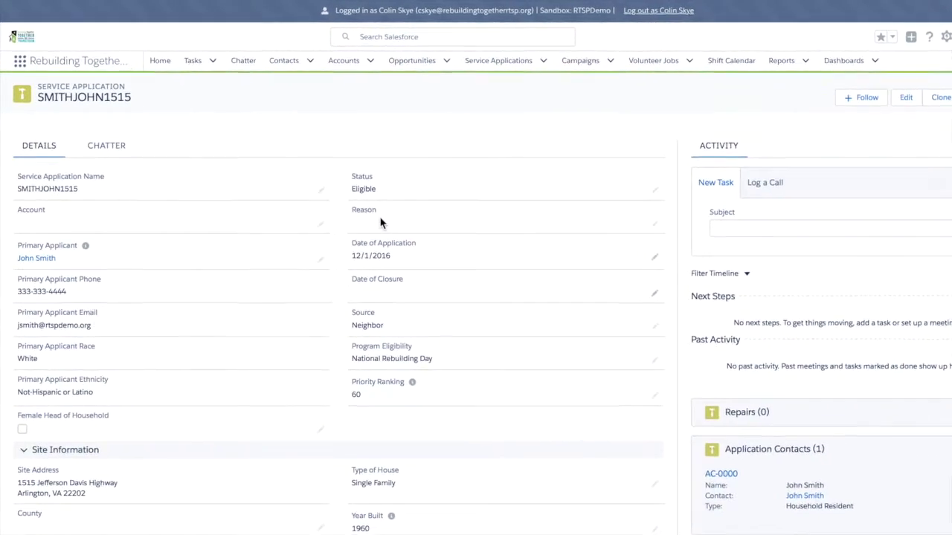
Share a Chatter post on the service application mentioning the colleague: "This would be a prefect project for the Wells Fargo Housing Foundation Veterans Funding!".
{"action": "left_click", "coordinate": [148, 186]}
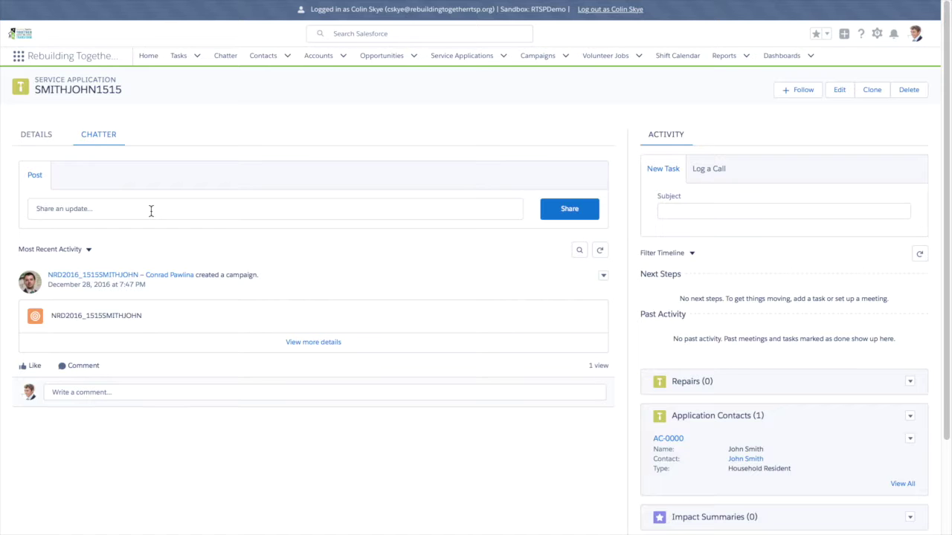
{"action": "left_click", "coordinate": [150, 213]}
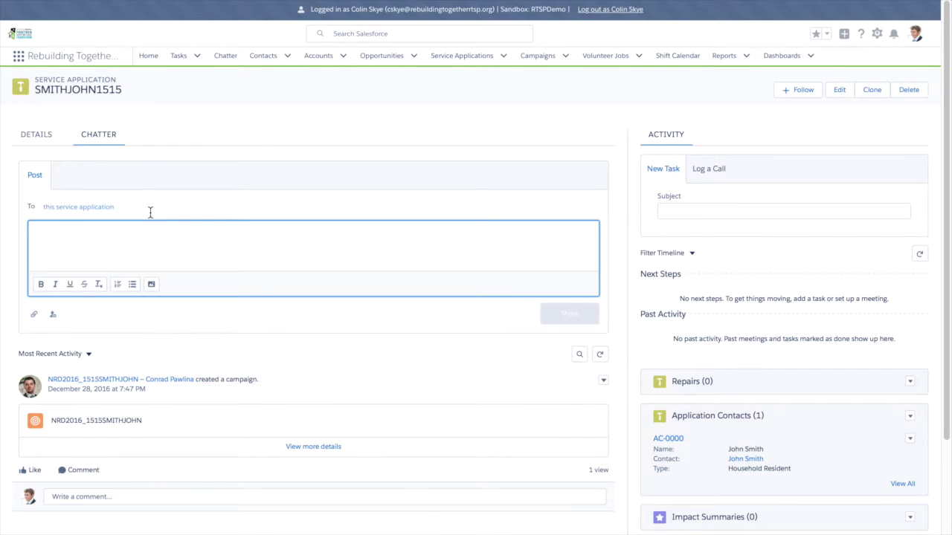
{"action": "type", "text": "@"}
{"action": "type", "text": "conrad"}
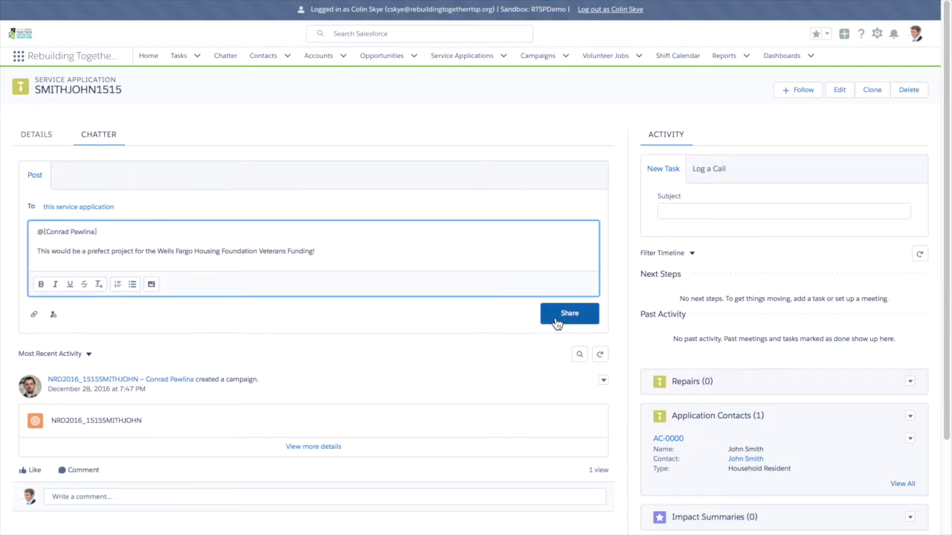
{"action": "left_click", "coordinate": [556, 321]}
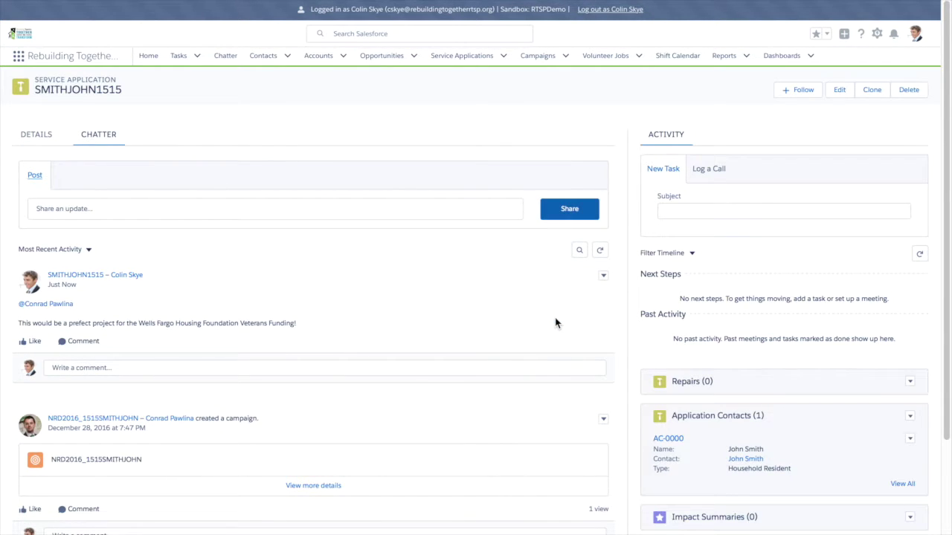
Log out of the impersonated account, check the mentioned colleague's notifications, and view the service application's Chatter feed.
{"action": "left_click", "coordinate": [589, 11]}
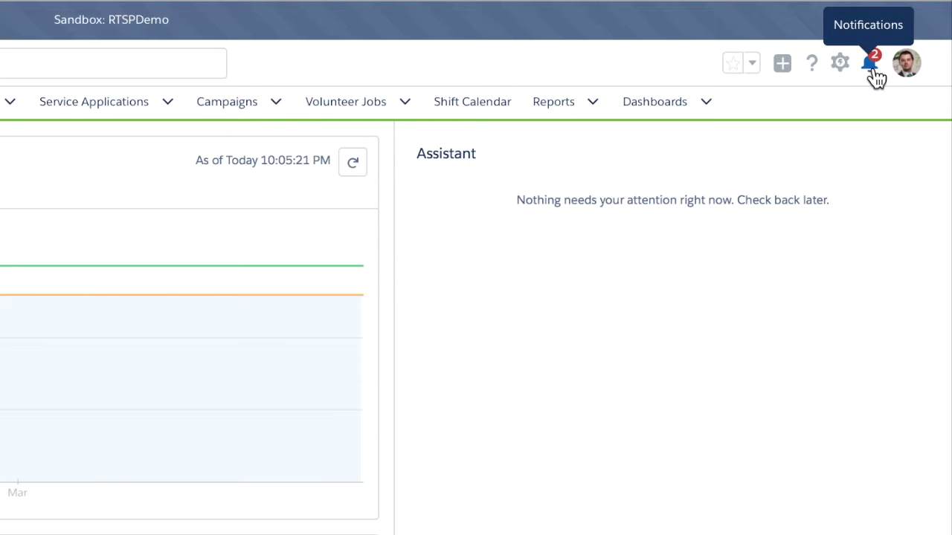
{"action": "left_click", "coordinate": [870, 65]}
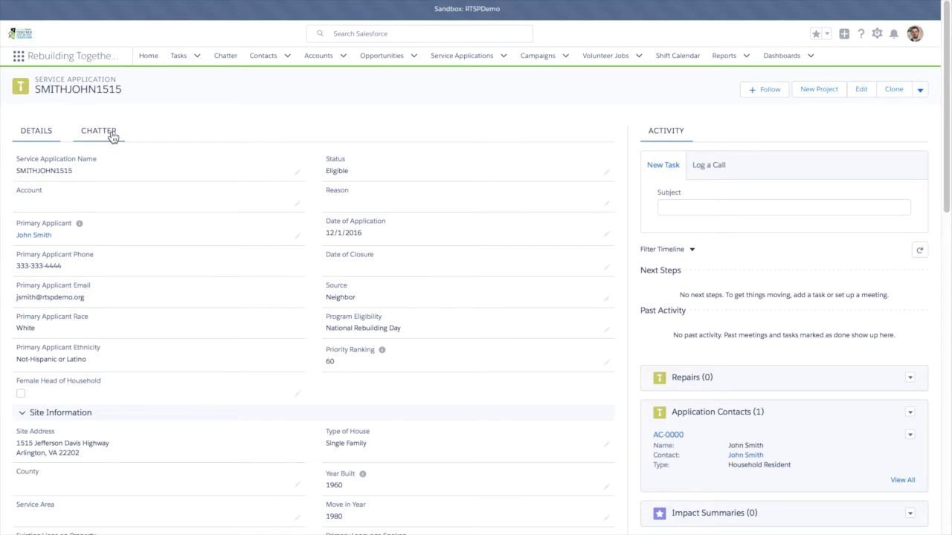
{"action": "left_click", "coordinate": [111, 135]}
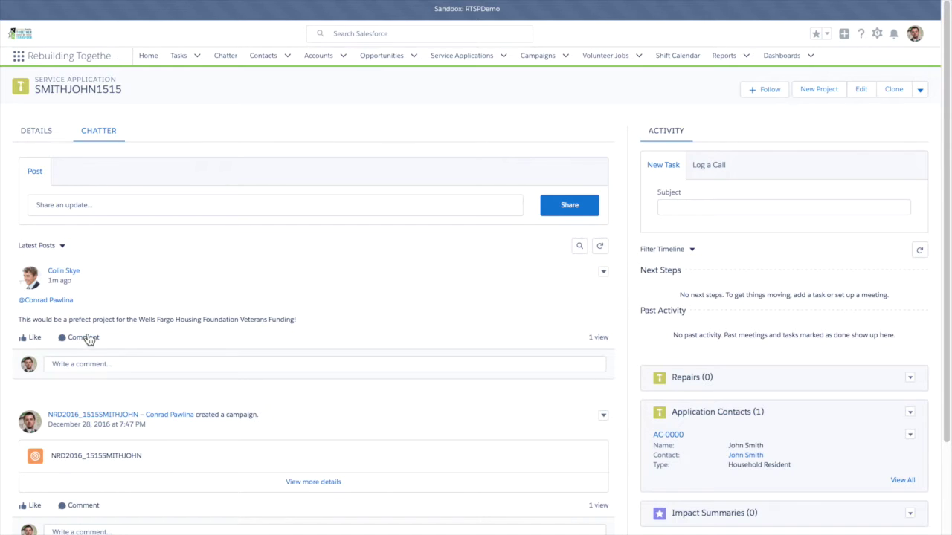
Comment on the mention post with "Thats great news to hear!", adding that the applicant would really appreciate that news.
{"action": "left_click", "coordinate": [83, 337]}
{"action": "type", "text": "Thats great news to hear!  John Smith would really appreciate that news!"}
{"action": "left_click", "coordinate": [559, 449]}
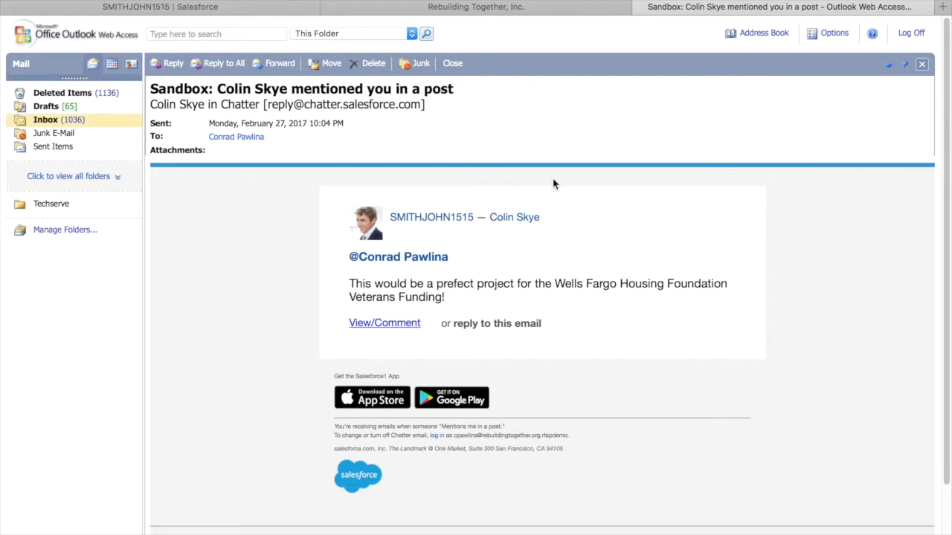
Reply to the mention email in Outlook Web Access with "I can't wait to test out this Email to Salesforce Chatter feature!" and return to Chatter.
{"action": "scroll", "coordinate": [554, 184], "scroll_direction": "down", "scroll_amount": 1}
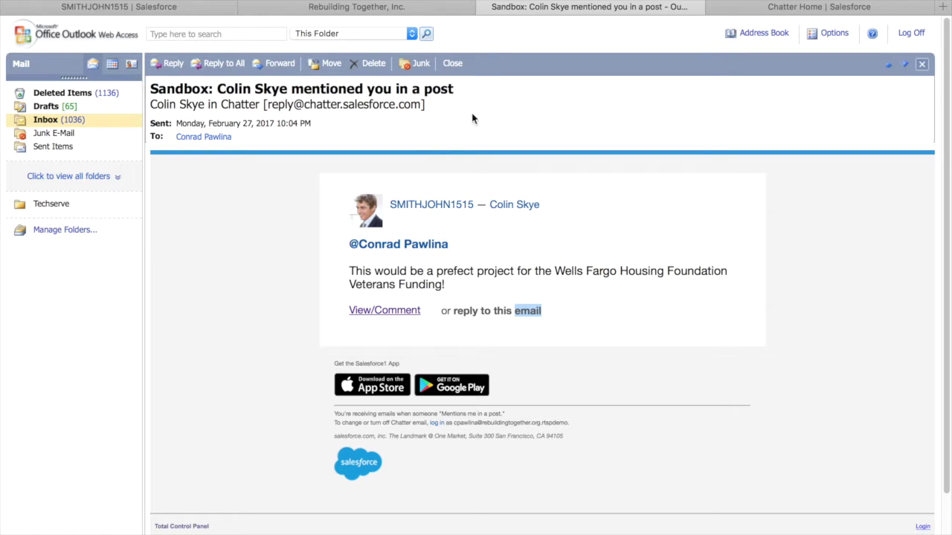
{"action": "left_click", "coordinate": [170, 64]}
{"action": "type", "text": "I can't wait to test out this Email to Salesforce Chatter feature!"}
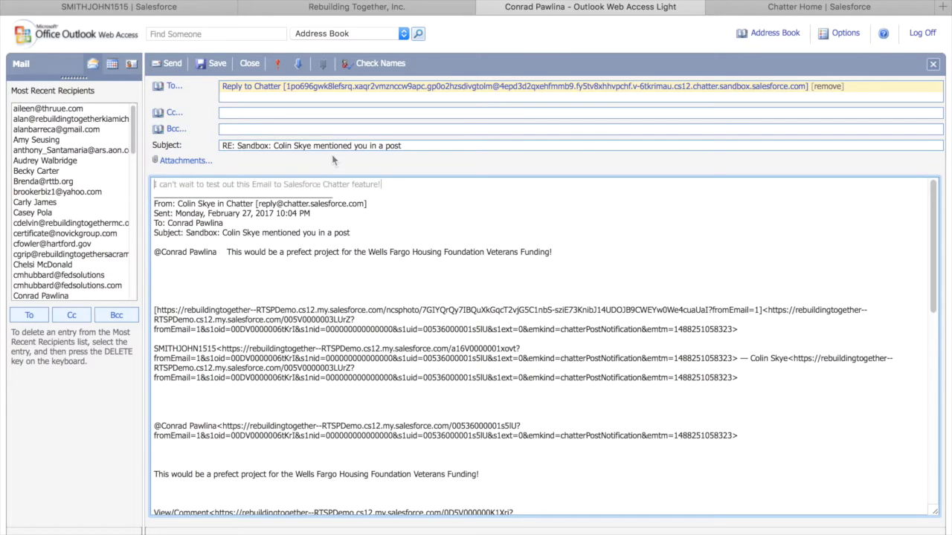
{"action": "left_click", "coordinate": [164, 64]}
{"action": "left_click", "coordinate": [774, 9]}
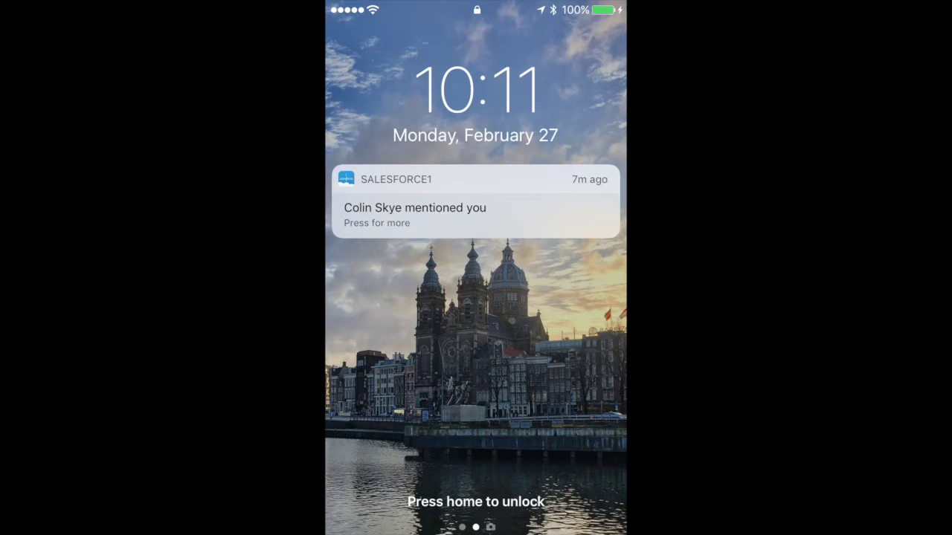
Open the Salesforce1 mention notification on the phone and comment "Testing this cool feature on Salesforce 1 app!" on the post.
{"action": "left_click_drag", "start_coordinate": [417, 208], "coordinate": [626, 209]}
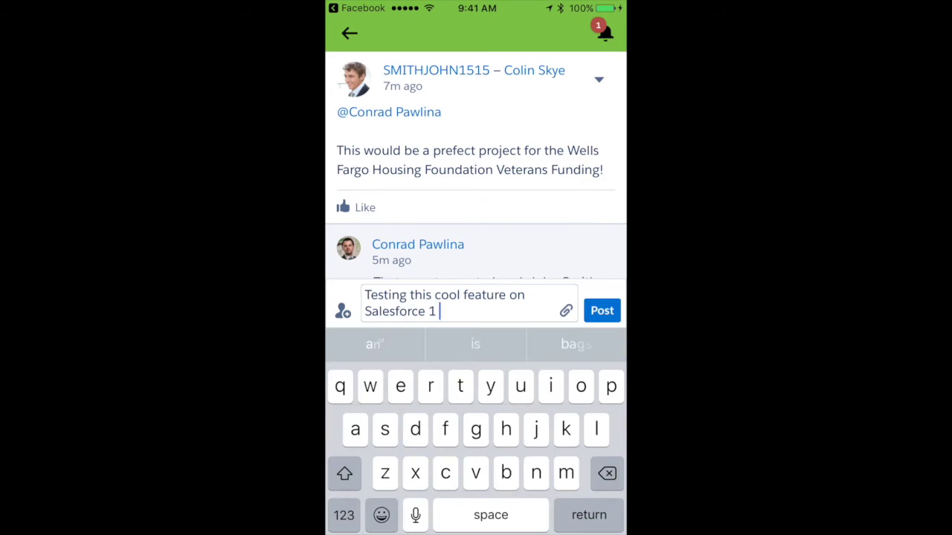
{"action": "type", "text": "app!"}
{"action": "left_click", "coordinate": [602, 310]}
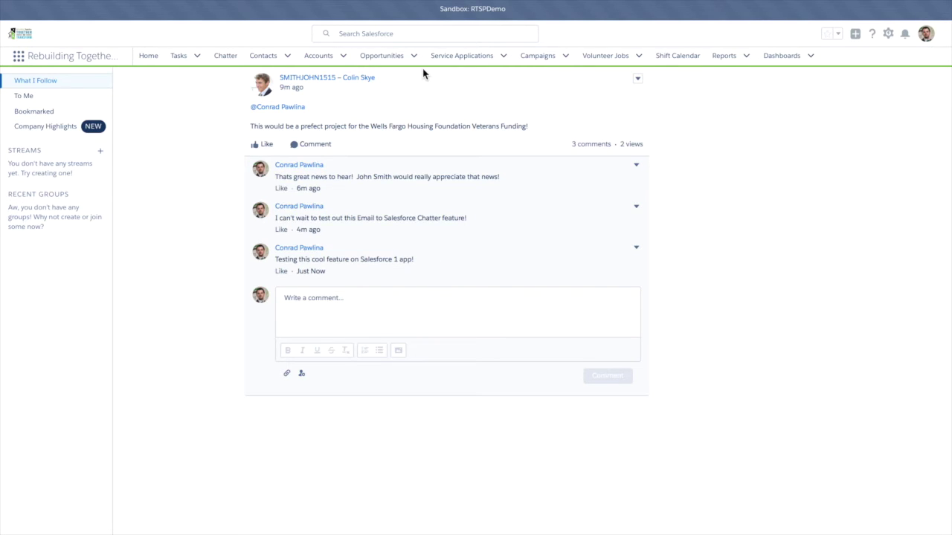
Follow the post author from their profile and follow the service application record.
{"action": "left_click", "coordinate": [365, 78]}
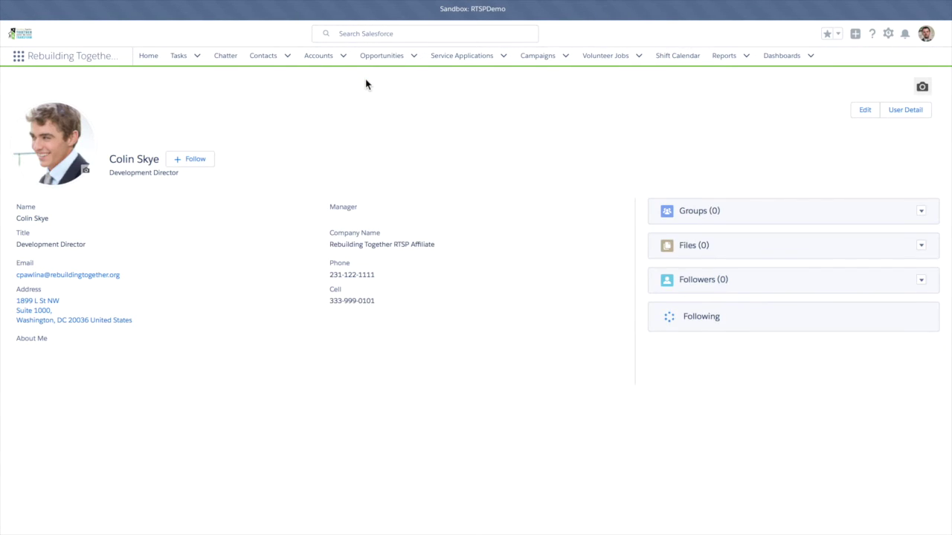
{"action": "left_click", "coordinate": [196, 160]}
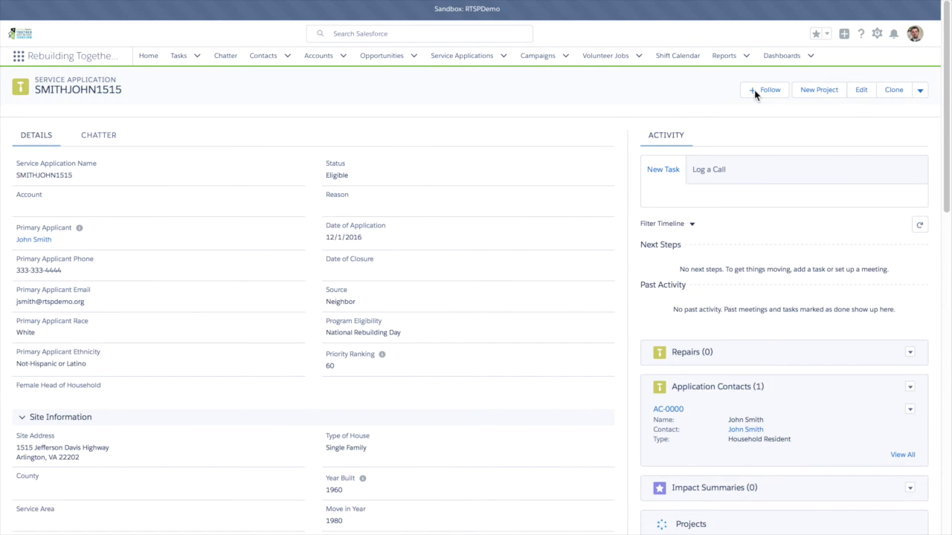
{"action": "left_click", "coordinate": [755, 95]}
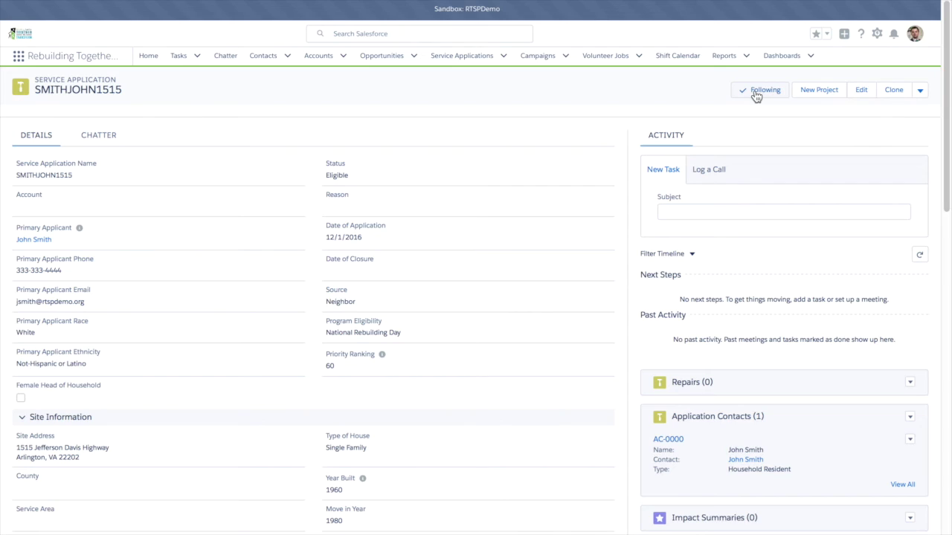